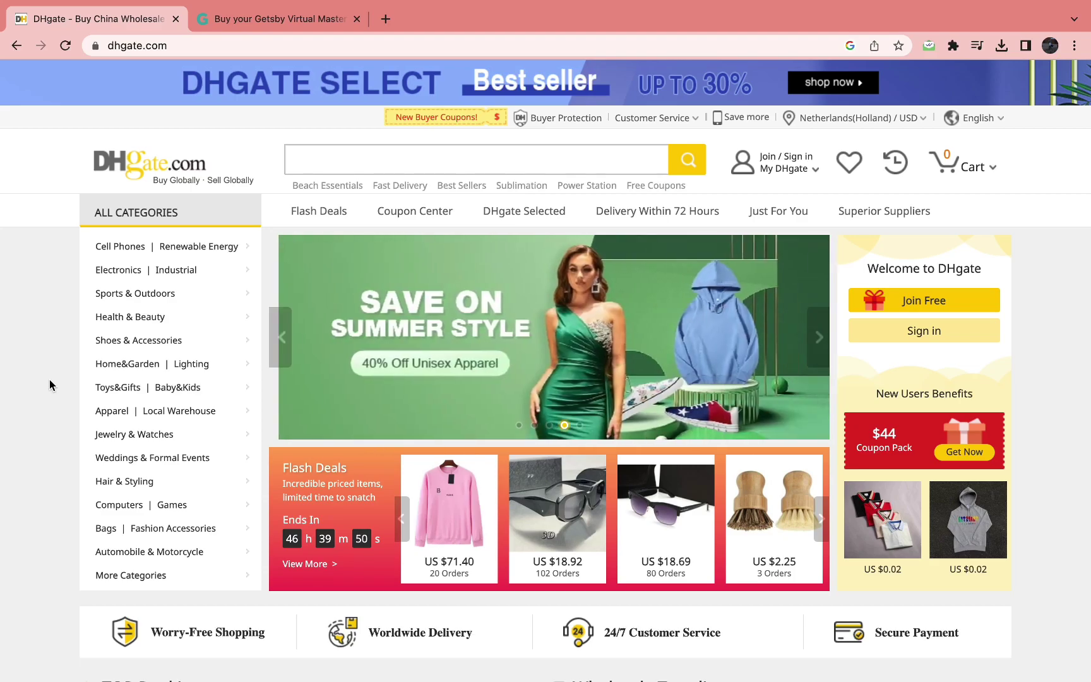
scroll(49, 381, down, 2)
scroll(50, 386, down, 3)
scroll(50, 385, down, 1)
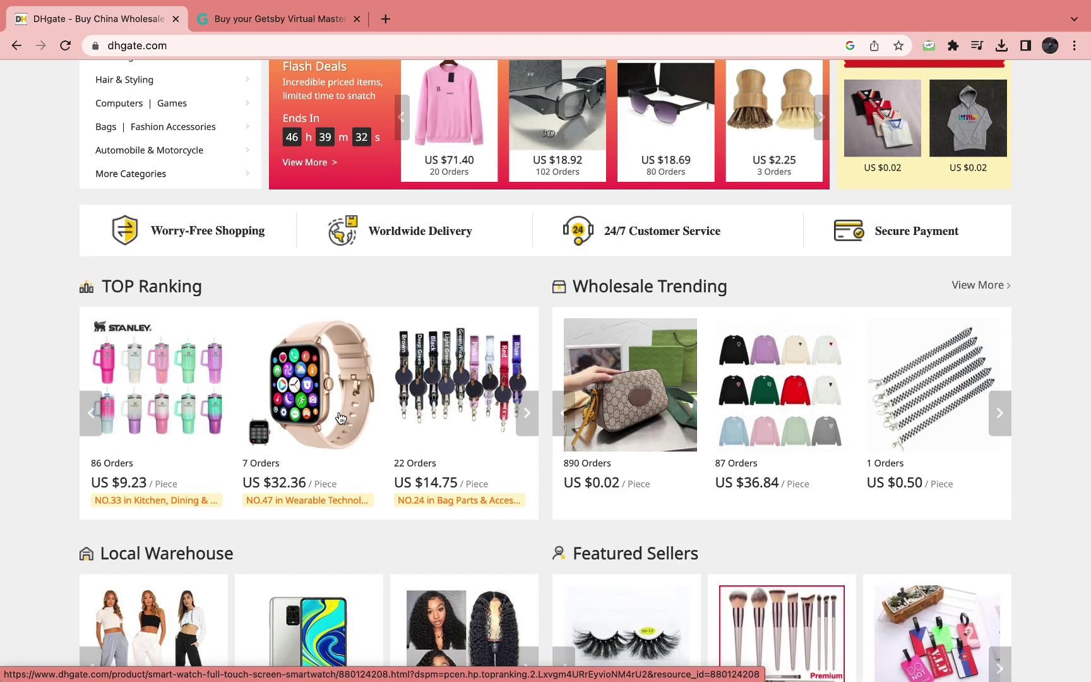
Step: Switch to the Getsby tab and bring up its account login page via Get started
click(271, 26)
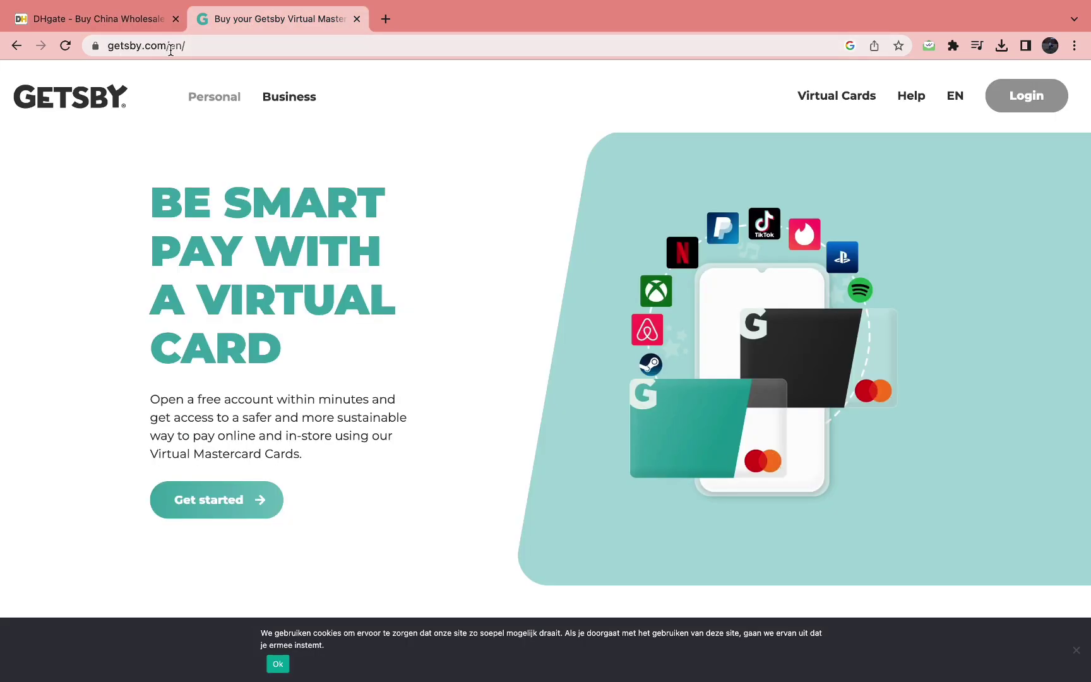
scroll(120, 313, down, 2)
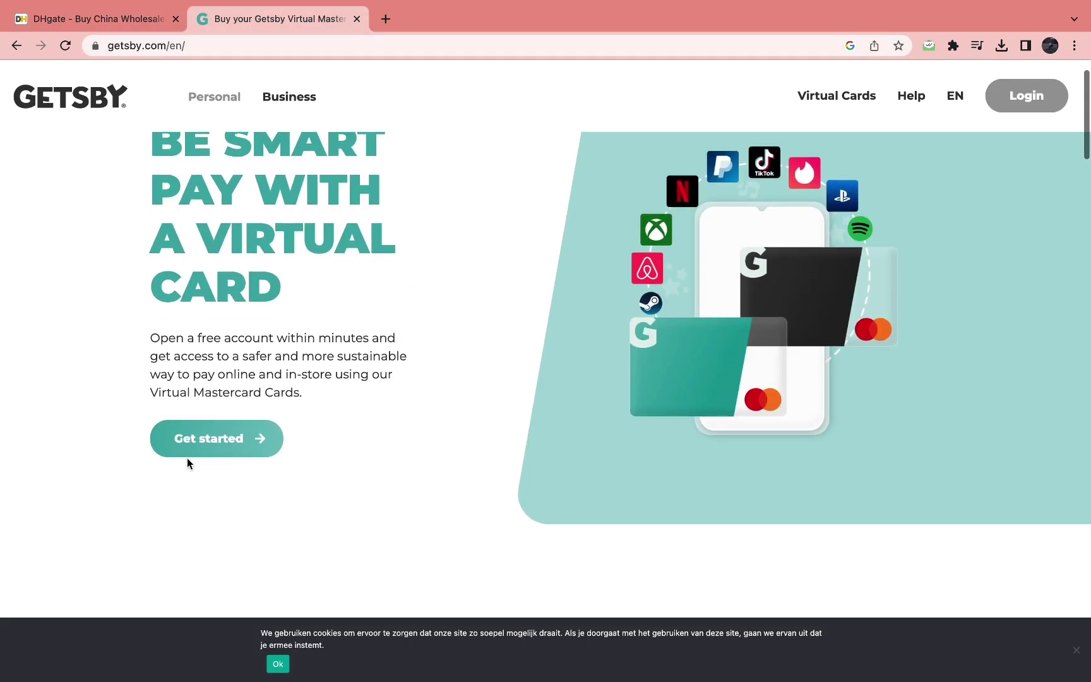
click(211, 454)
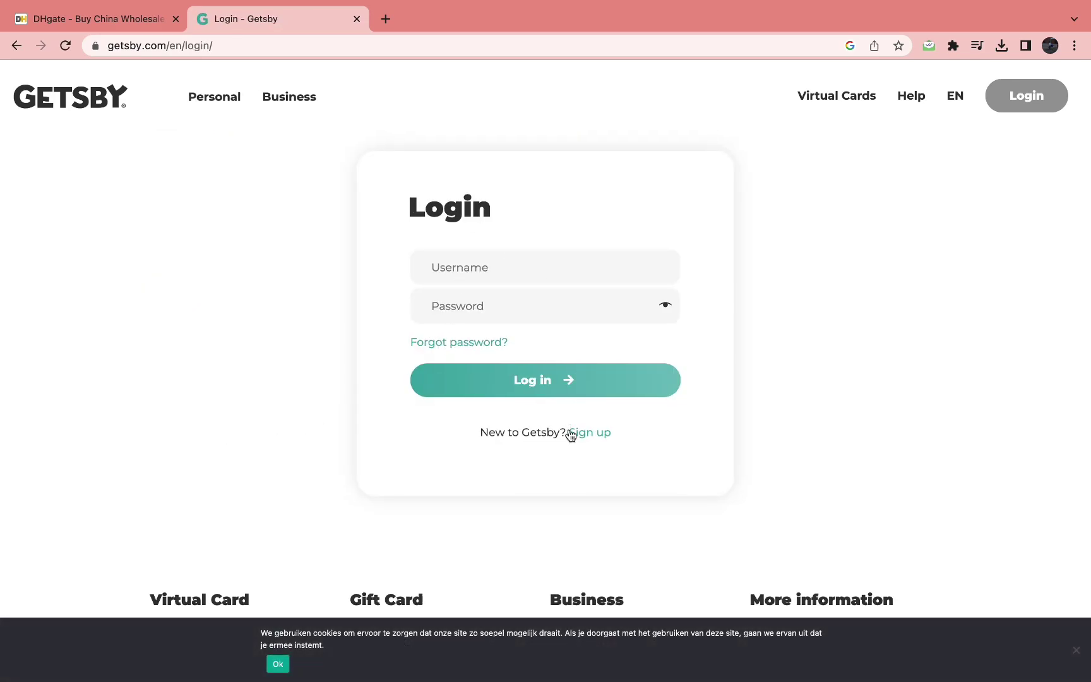
Step: Return to the Getsby homepage and highlight the Virtual Black card's 'Top-up up to € 500 per card' line
key(alt+Left)
scroll(449, 308, down, 5)
scroll(449, 309, down, 2)
scroll(449, 309, down, 2)
scroll(449, 310, up, 1)
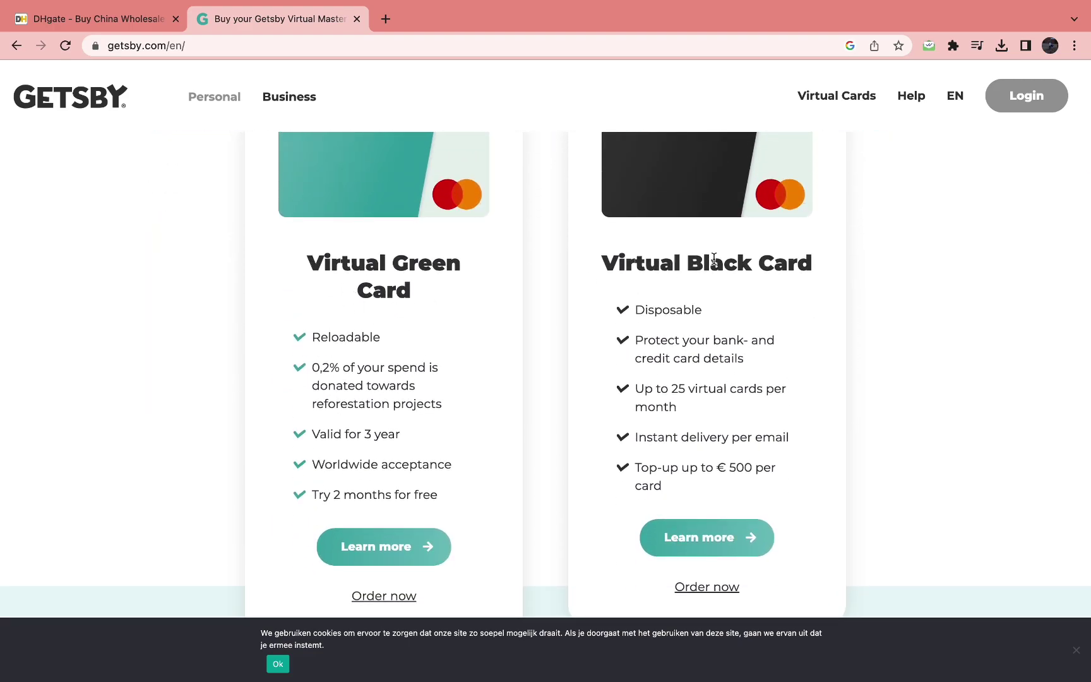
scroll(598, 333, down, 1)
scroll(596, 333, down, 1)
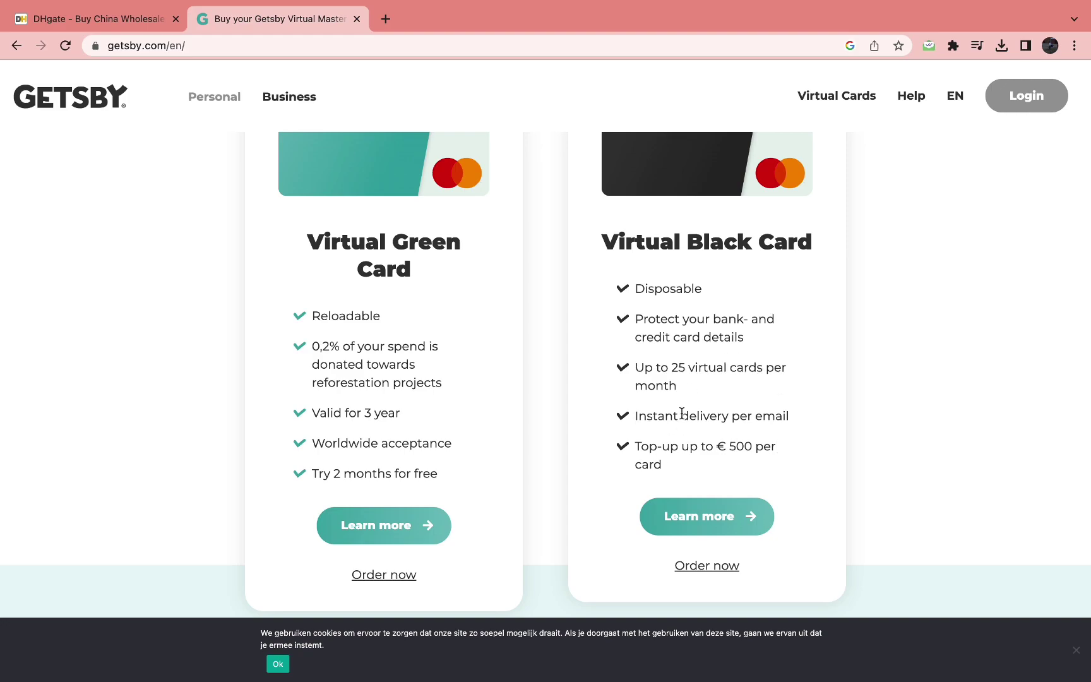
triple_click(655, 451)
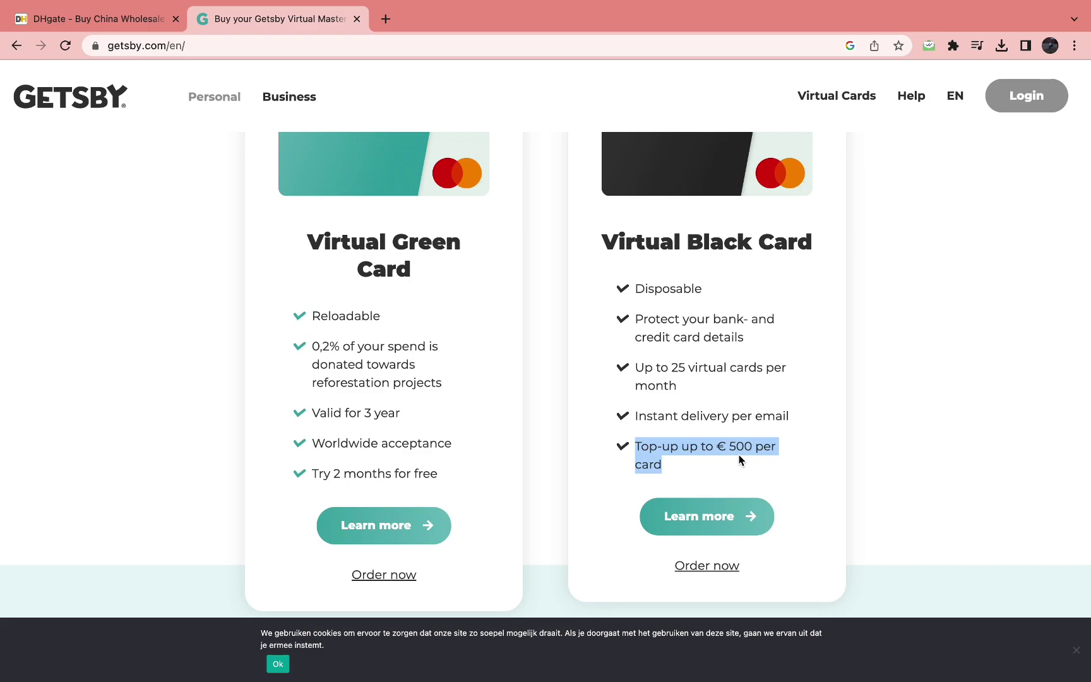
scroll(785, 215, up, 1)
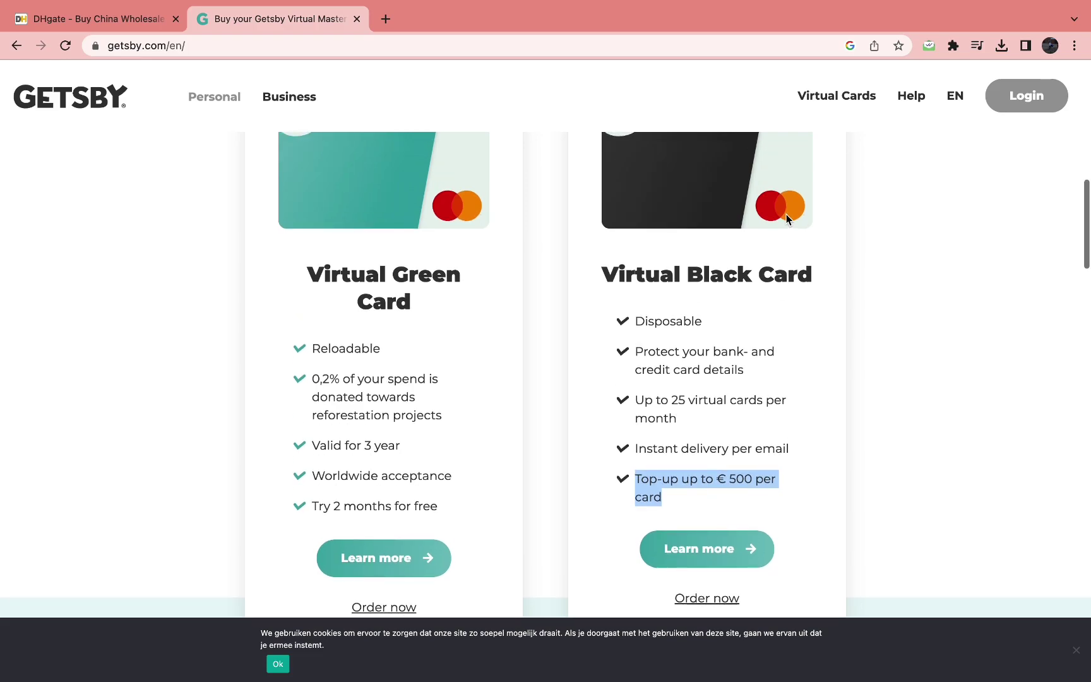
Step: Glance at the DHgate tab and the Getsby card page, then settle back on DHgate's homepage
click(85, 18)
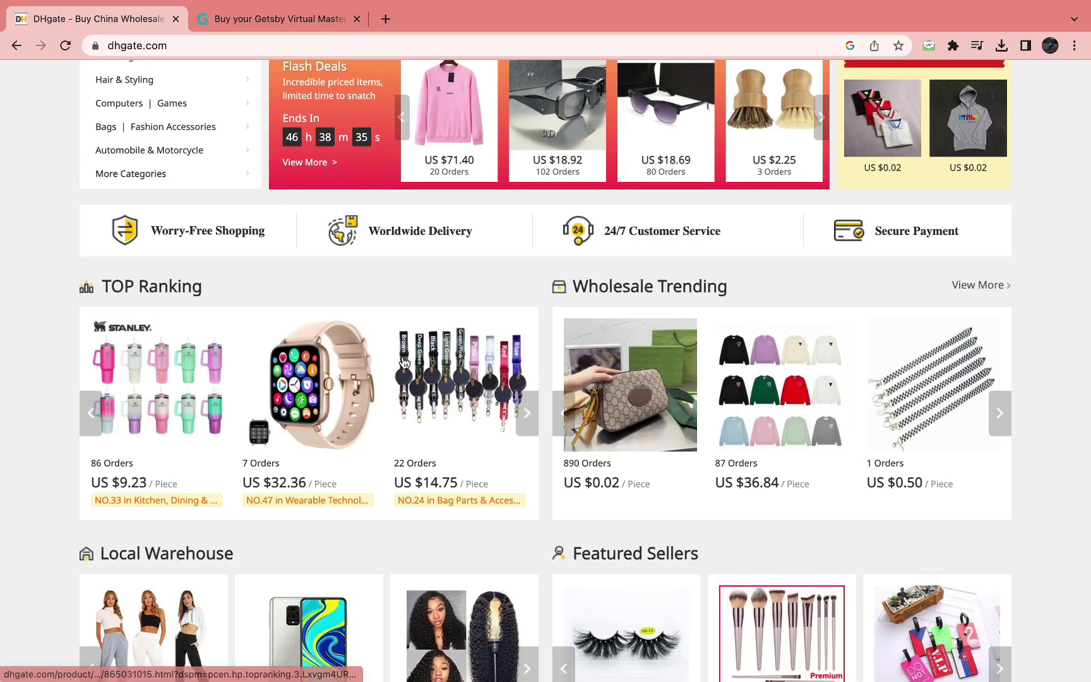
click(222, 19)
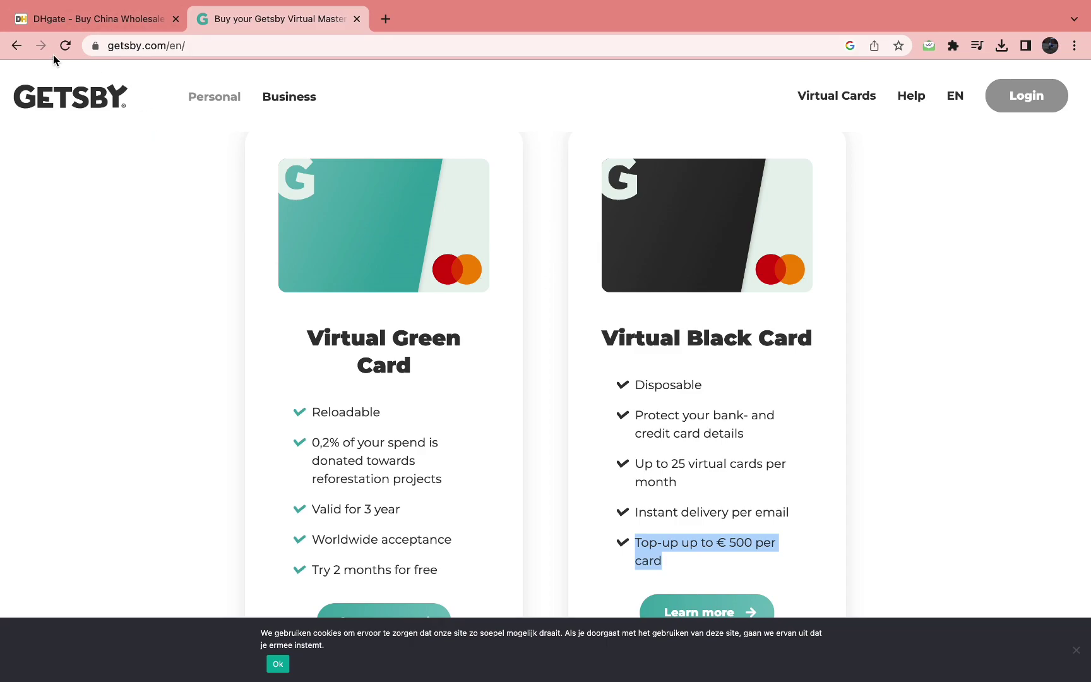
click(70, 17)
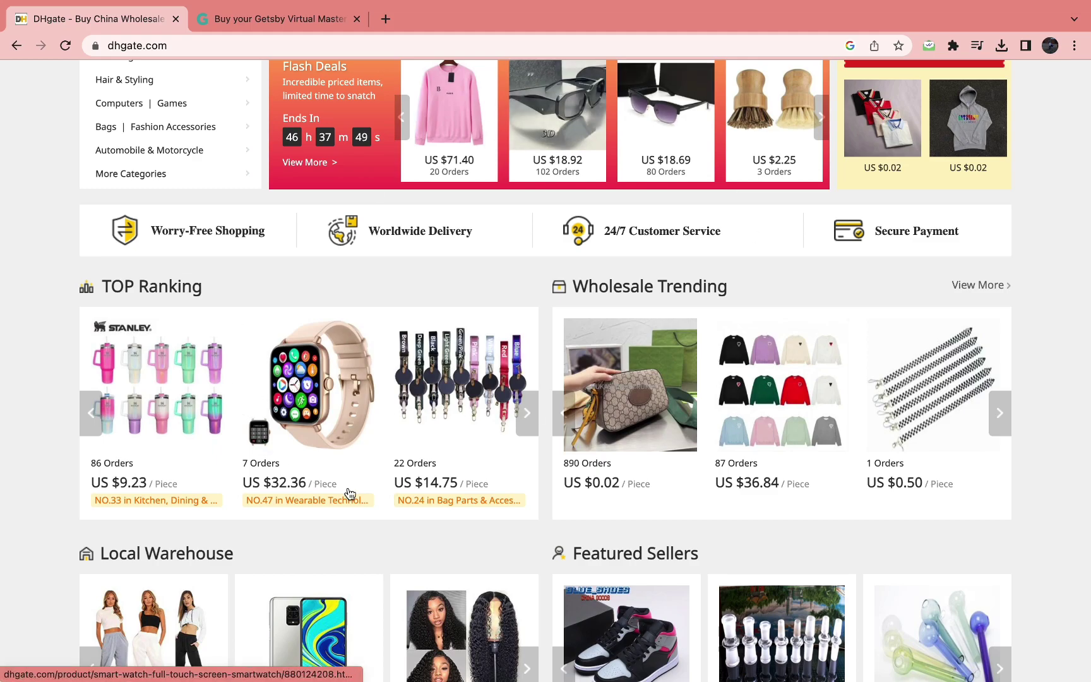
scroll(349, 494, up, 3)
scroll(38, 373, down, 2)
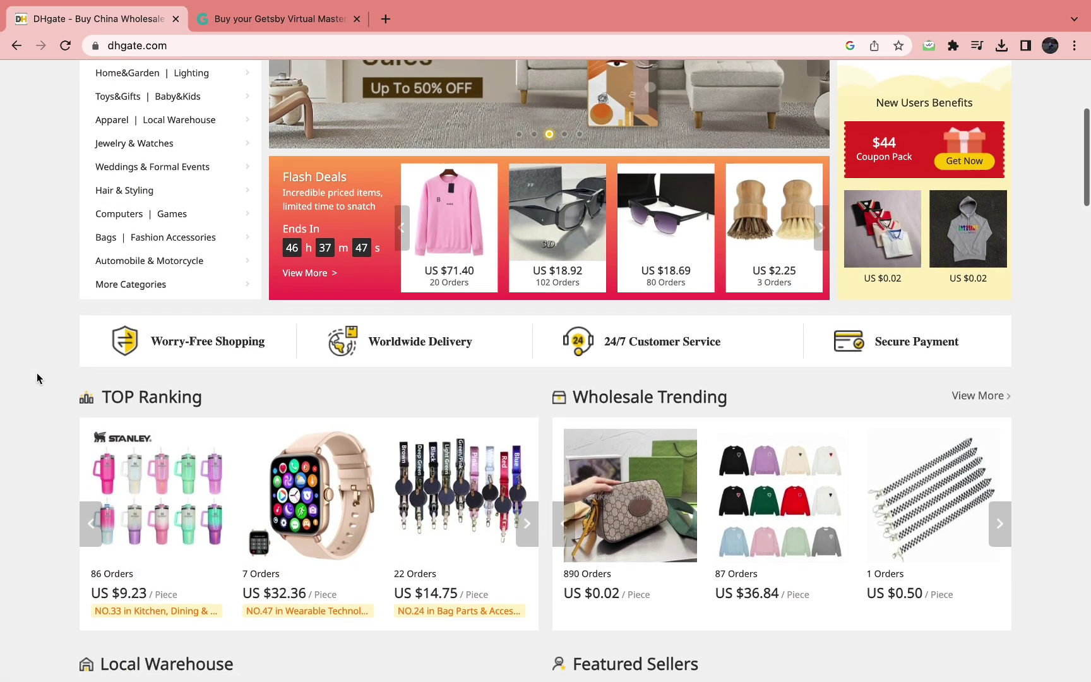